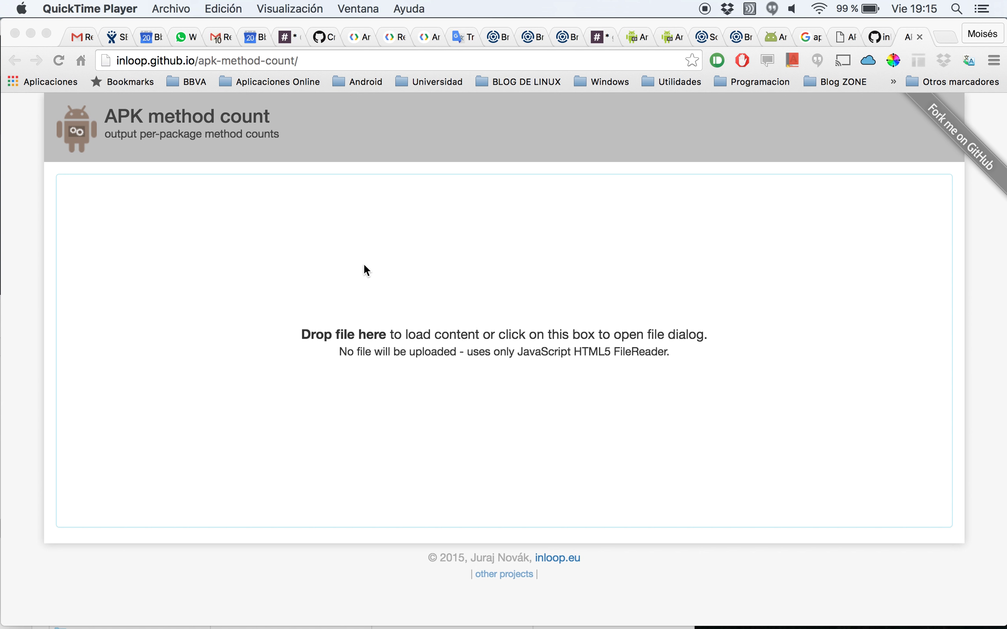
Bring Finder's windows to the front next to the APK method count page.
left_click(96, 601)
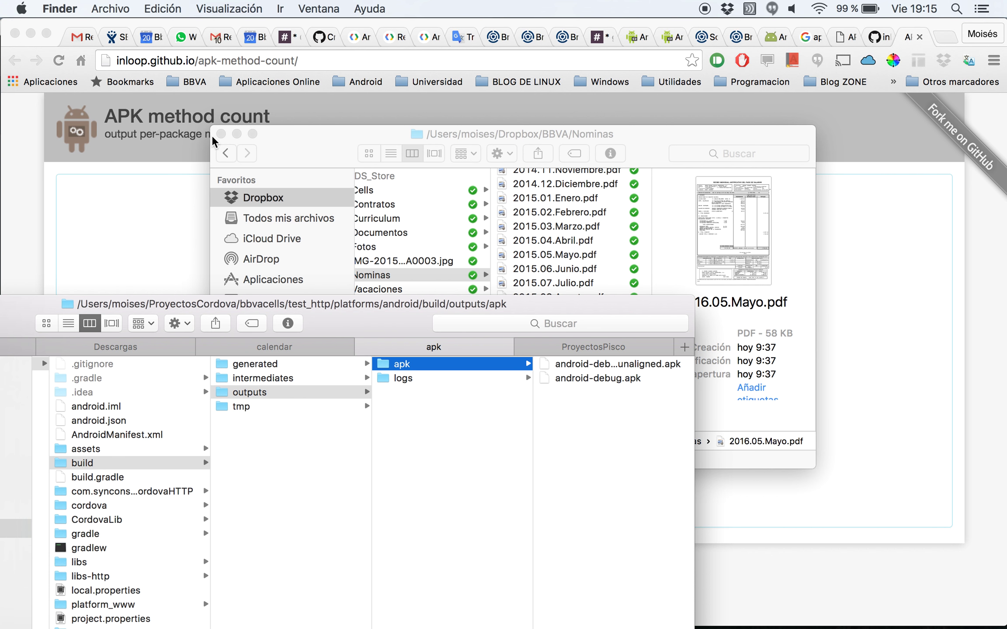
Close the Nominas window, then drag android-debug.apk from the apk folder onto the page's drop zone.
left_click(222, 134)
left_click_drag(405, 308, 385, 233)
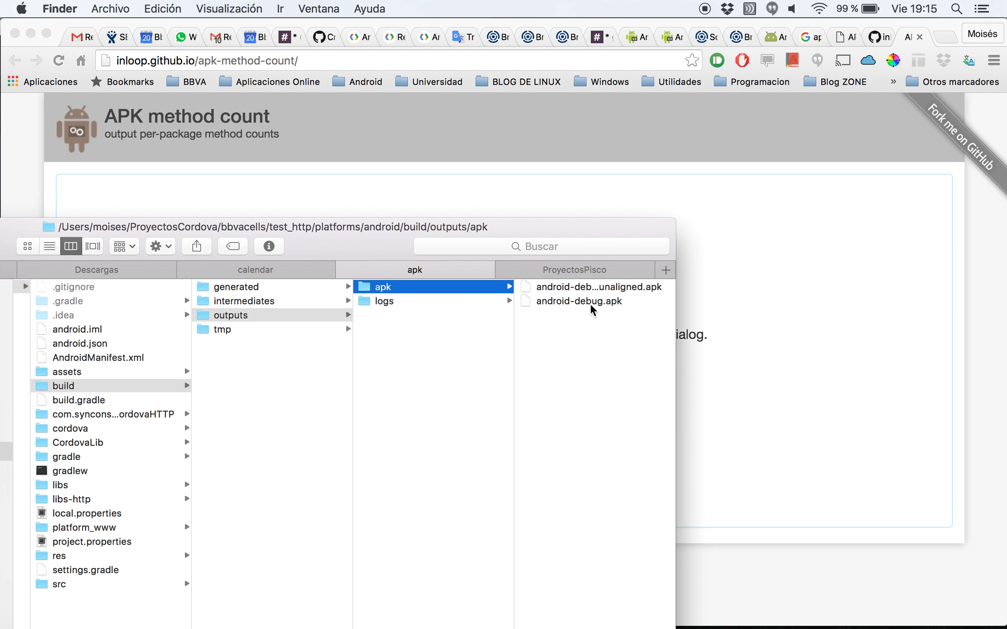
left_click_drag(590, 304, 749, 300)
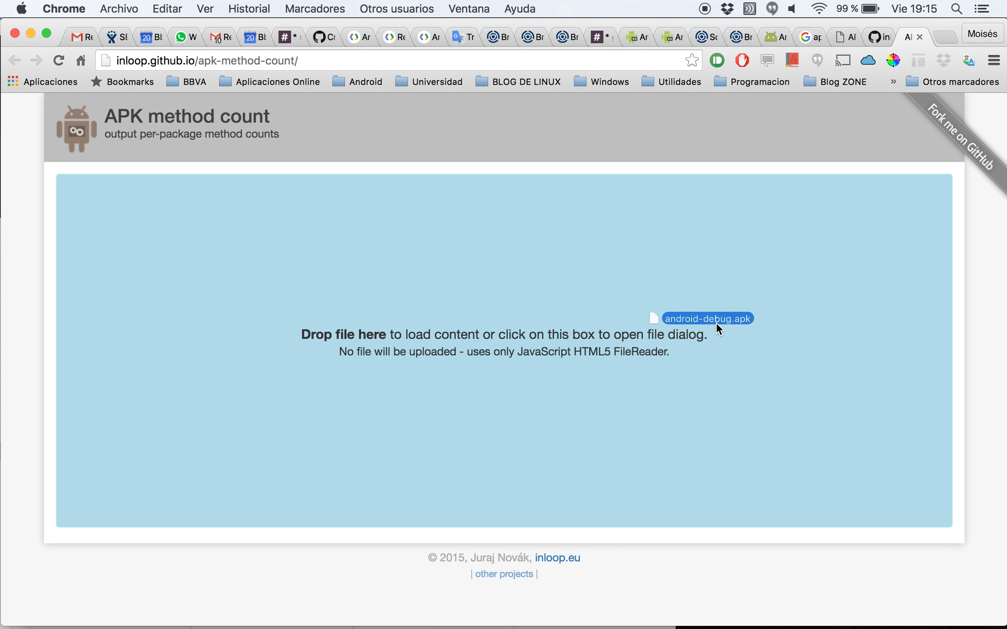
mouse_move(749, 299)
left_mouse_down()
mouse_move(591, 371)
mouse_move(556, 355)
left_mouse_up()
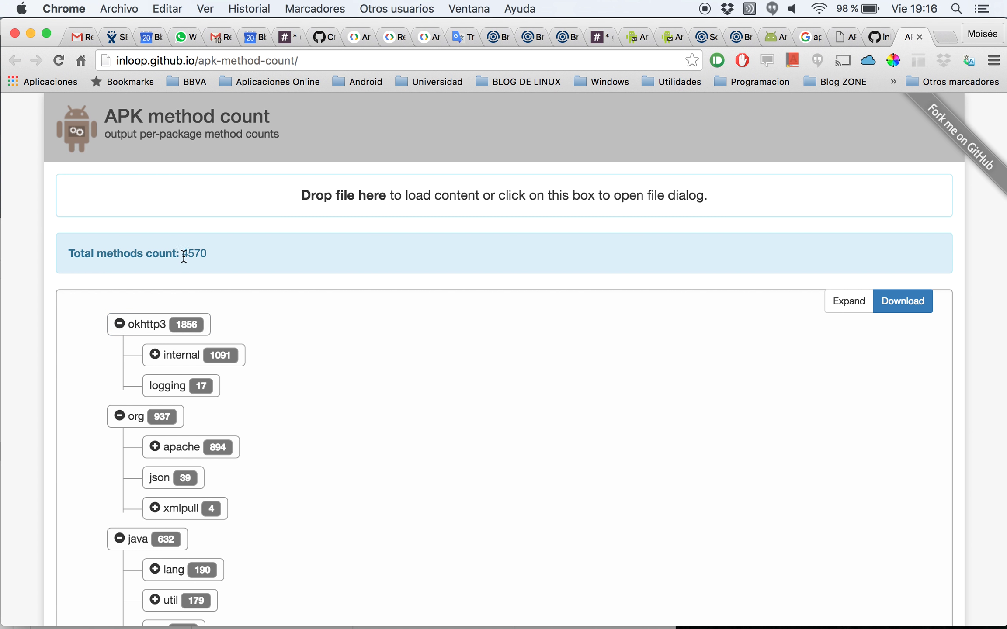
left_click_drag(183, 256, 206, 255)
left_click(206, 255)
scroll(206, 255, "down", 2)
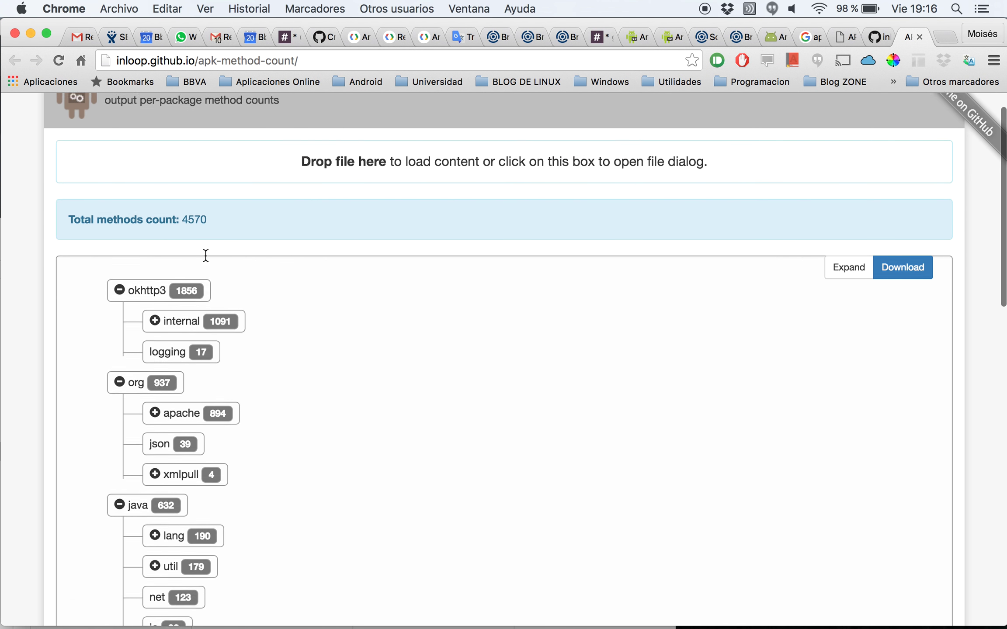
scroll(206, 255, "down", 2)
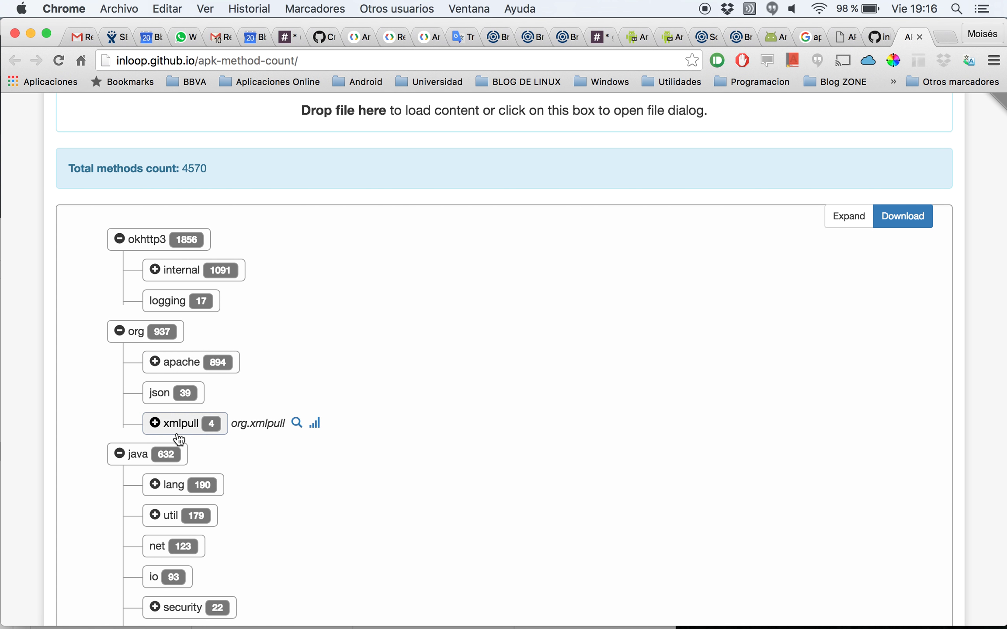
scroll(178, 435, "down", 2)
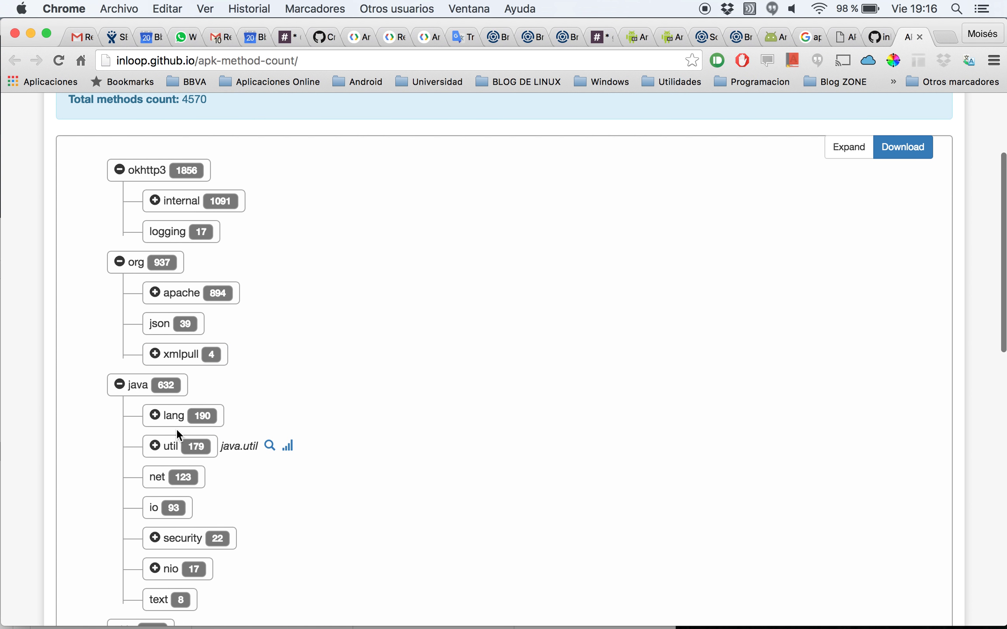
scroll(179, 435, "down", 2)
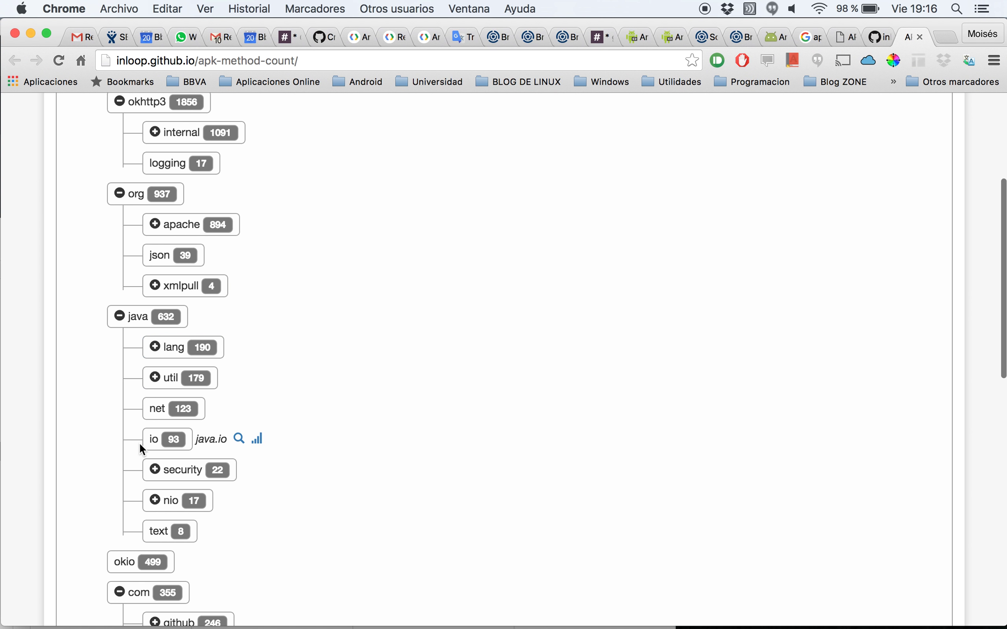
scroll(139, 442, "down", 4)
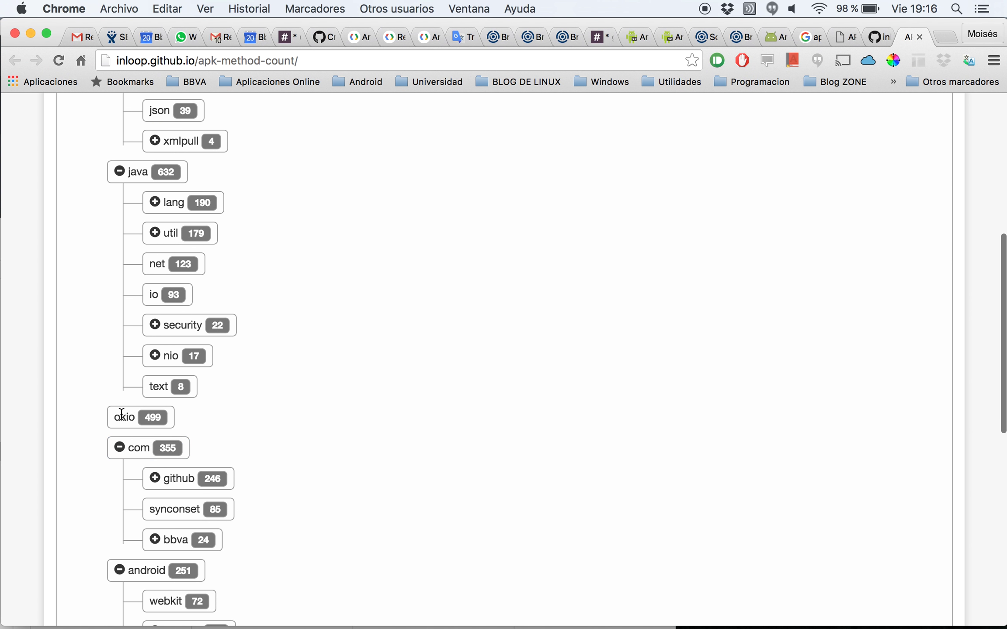
scroll(121, 409, "up", 2)
scroll(120, 384, "up", 4)
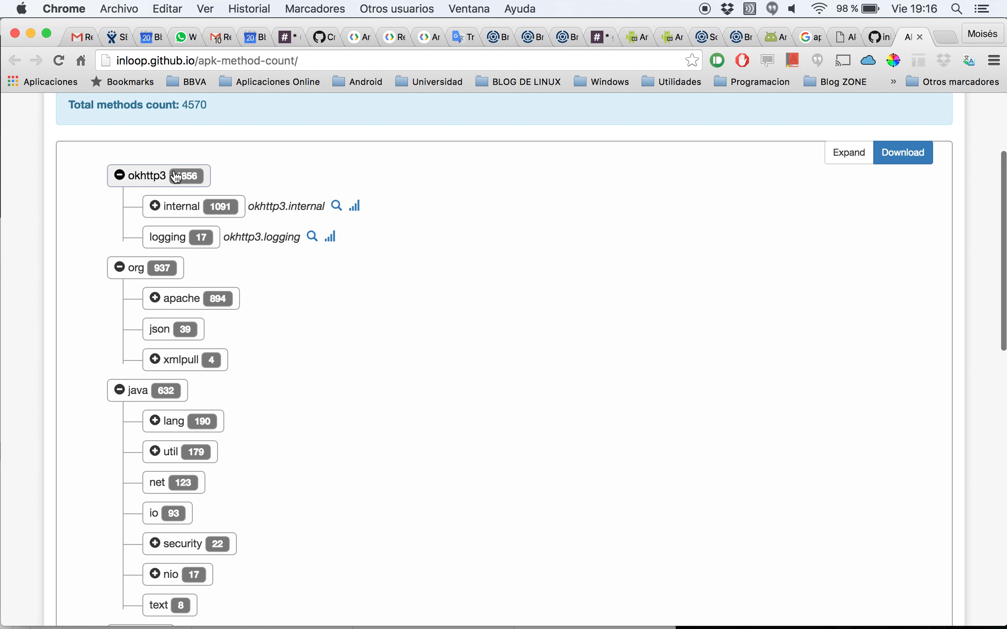
scroll(168, 224, "down", 8)
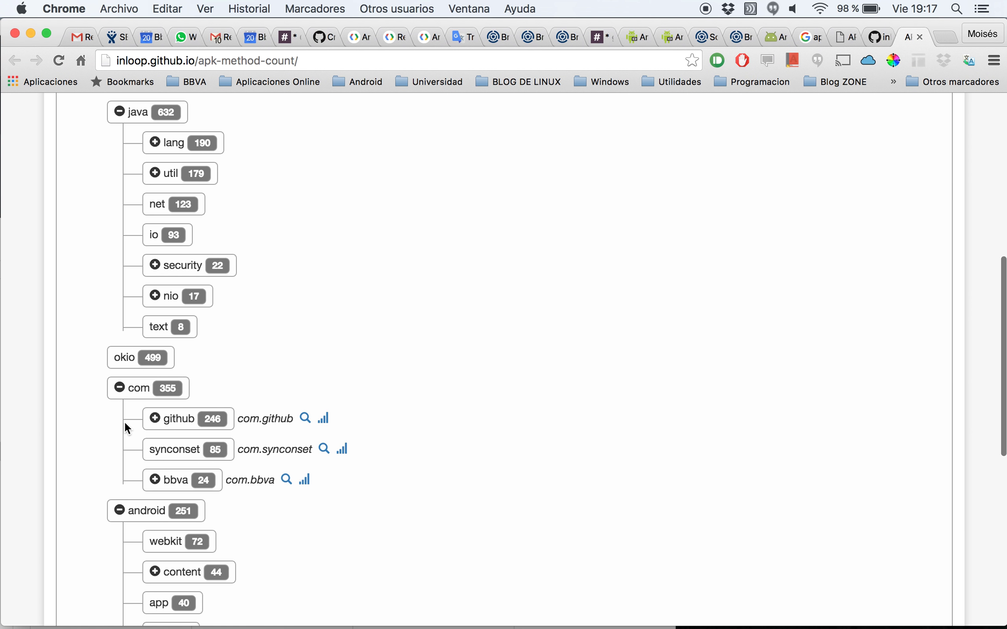
scroll(128, 420, "down", 6)
scroll(128, 420, "down", 3)
scroll(128, 419, "down", 2)
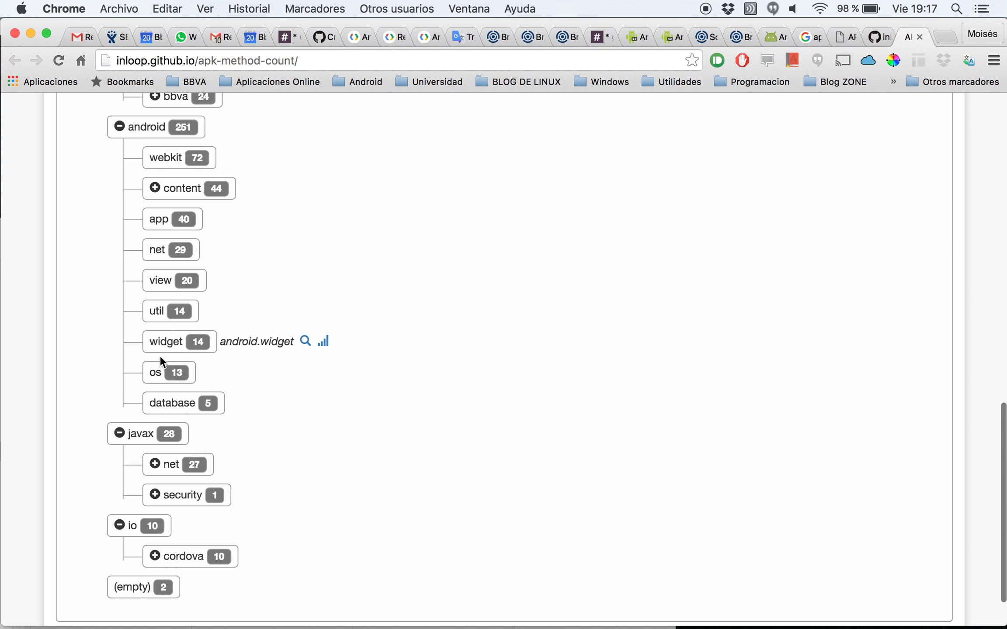
scroll(159, 356, "down", 1)
scroll(158, 365, "down", 1)
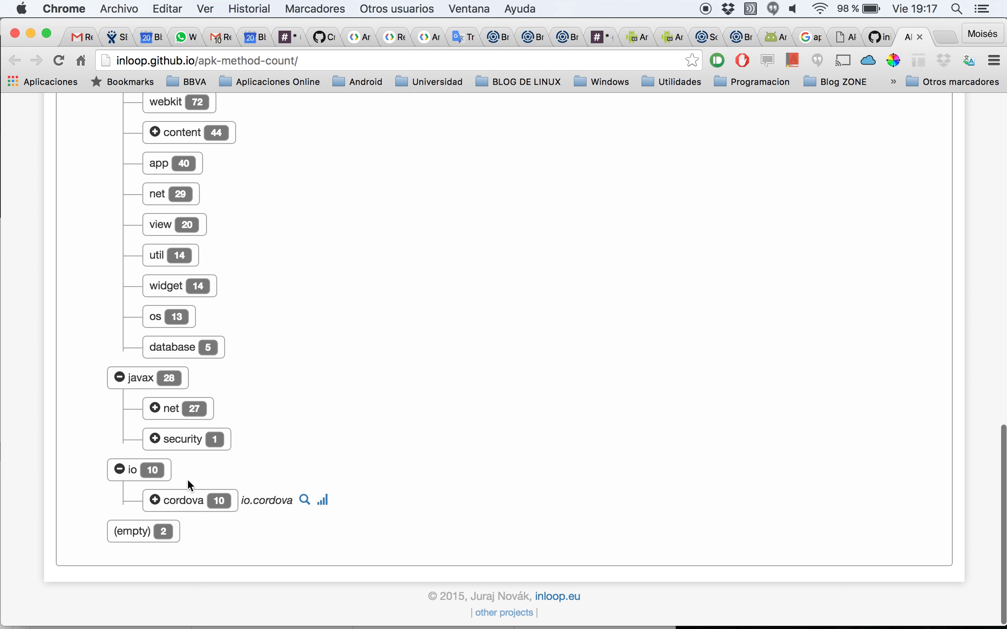
scroll(166, 484, "up", 1)
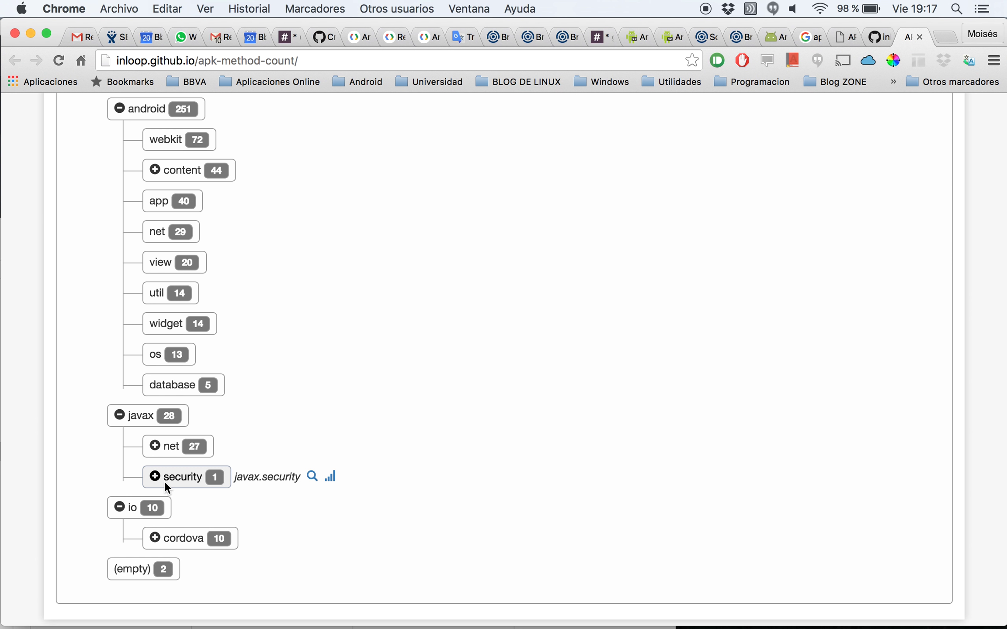
scroll(165, 483, "up", 10)
scroll(165, 483, "up", 6)
scroll(166, 480, "up", 2)
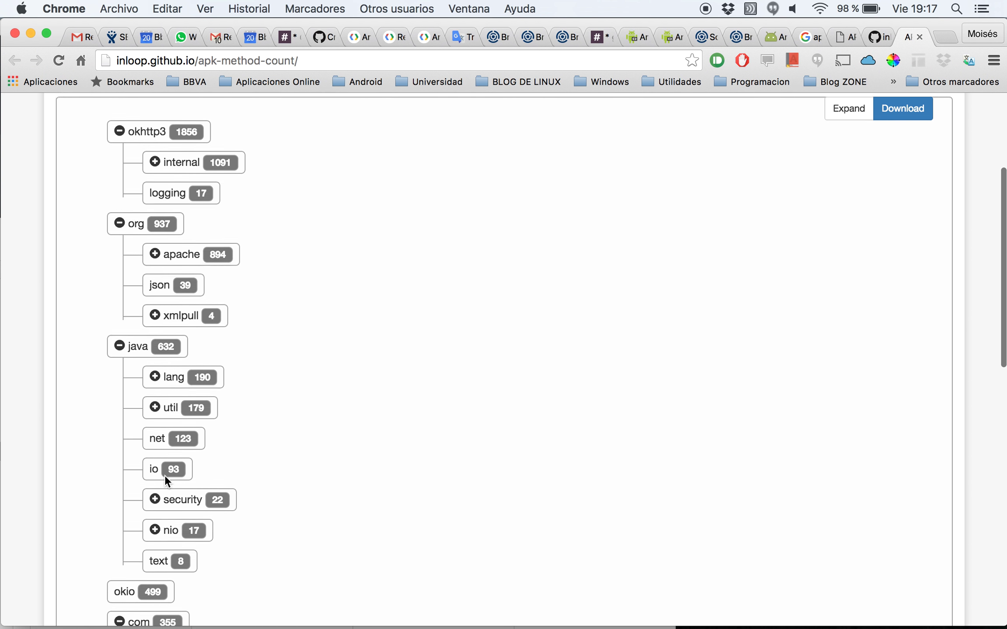
scroll(165, 480, "up", 1)
scroll(166, 481, "up", 5)
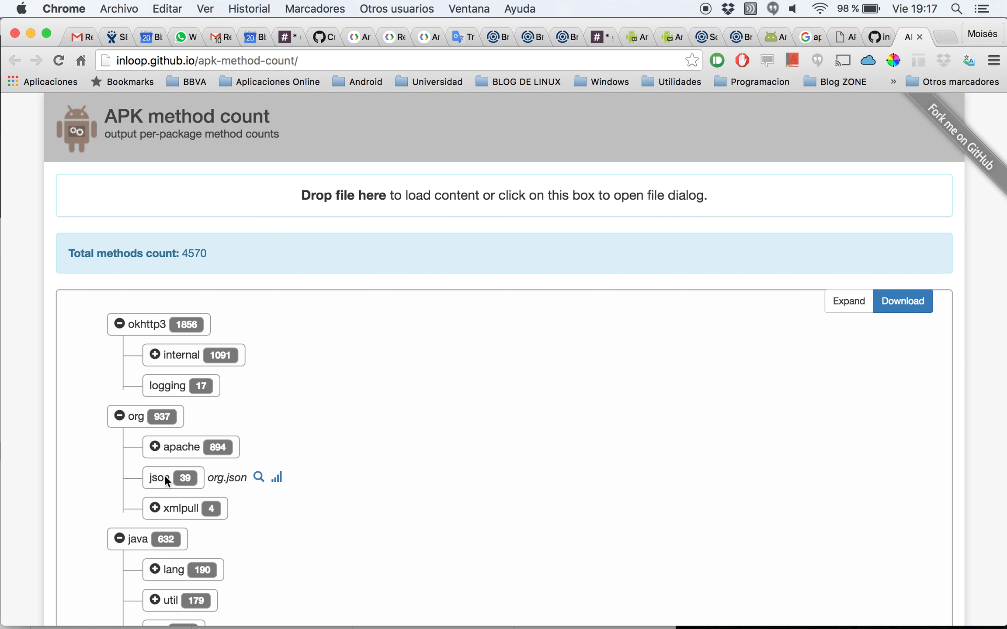
Expand then collapse the full tree, open okhttp3, and Google-search okhttp3.internal.
left_click(850, 306)
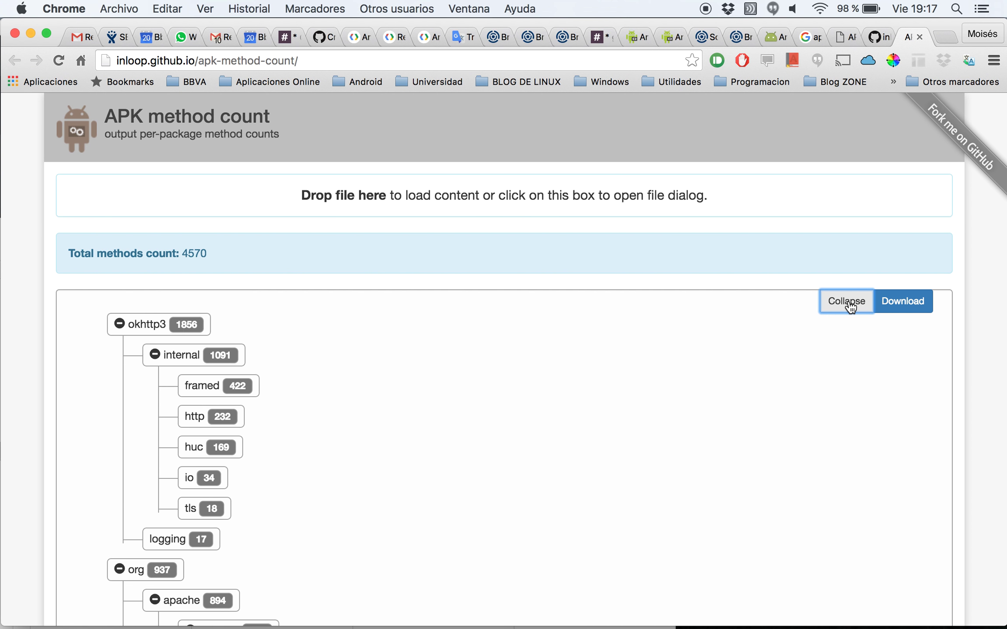
left_click(850, 305)
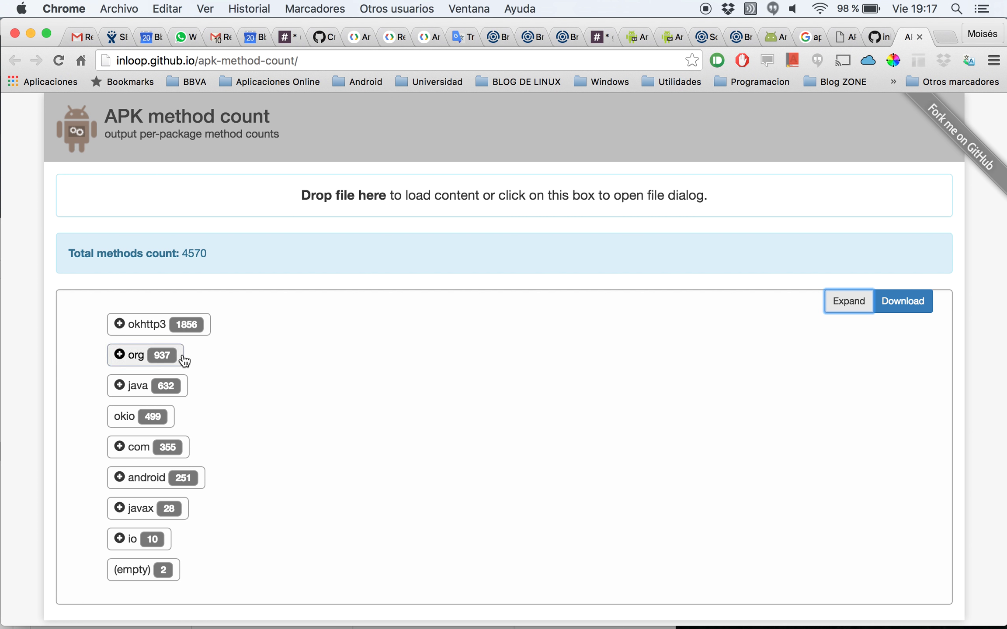
left_click(133, 328)
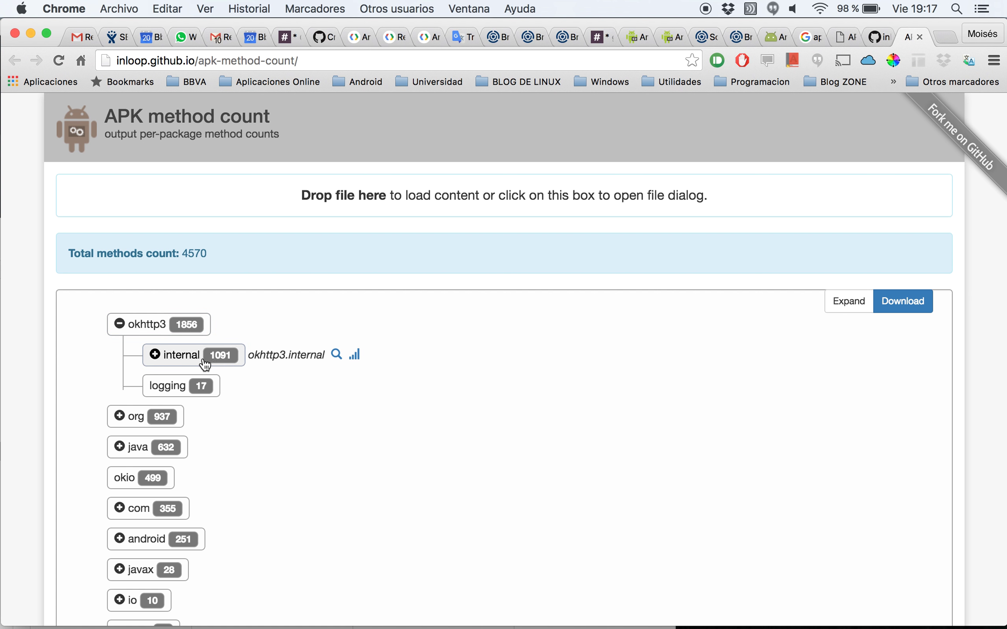
left_click(336, 355)
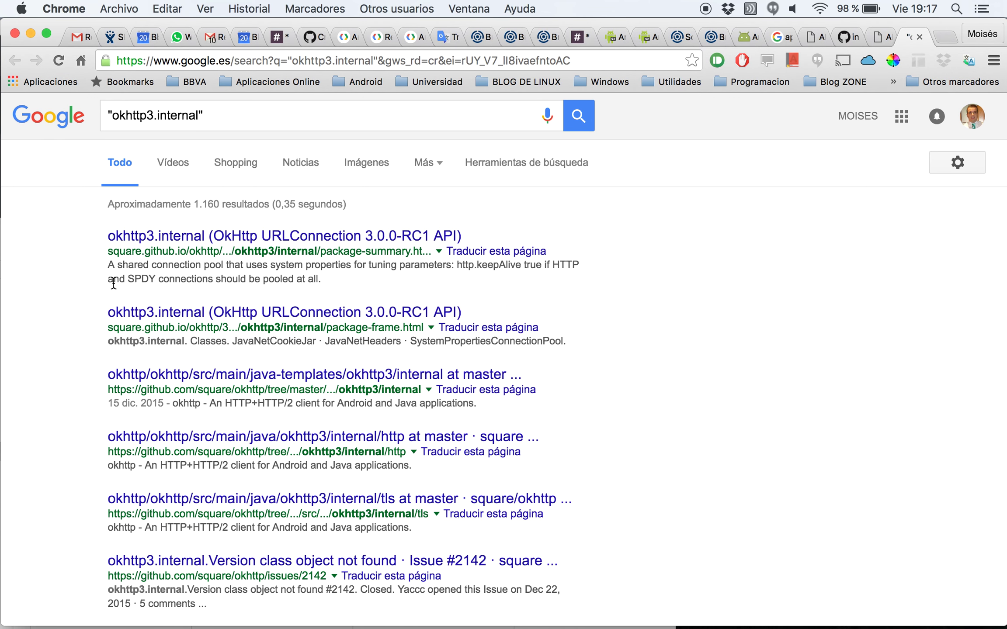
Close the okhttp3.internal search tab to return to the method counts.
key("super+w")
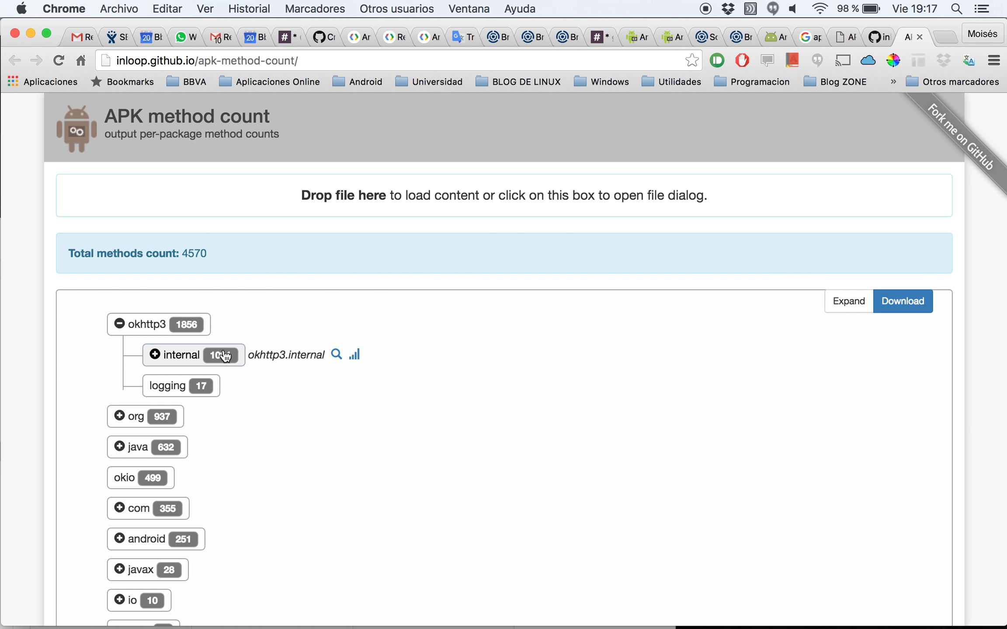
left_click(356, 355)
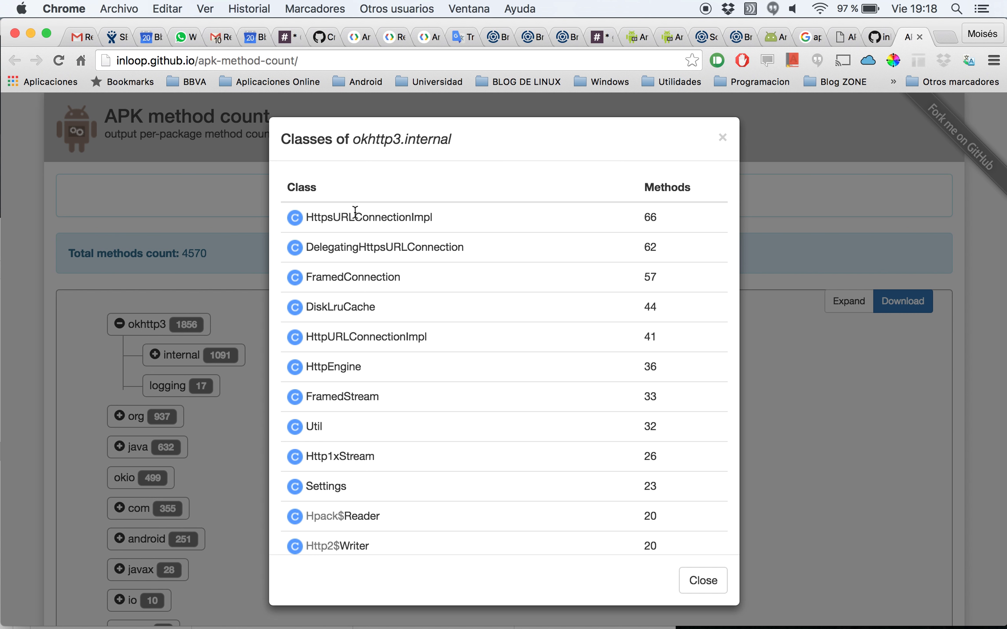
double_click(370, 217)
double_click(370, 218)
left_click(385, 218)
double_click(385, 217)
left_click(398, 221)
scroll(671, 221, "down", 5)
scroll(670, 222, "down", 5)
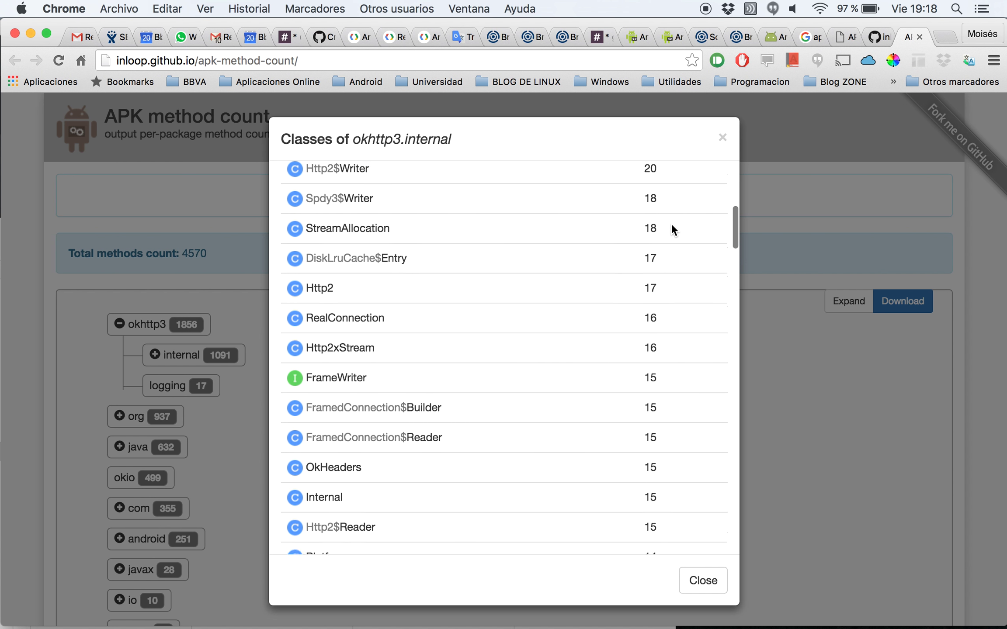
scroll(671, 223, "down", 5)
scroll(671, 222, "down", 5)
scroll(671, 222, "down", 5)
scroll(671, 222, "down", 5)
scroll(671, 222, "down", 5)
scroll(671, 222, "down", 5)
scroll(671, 222, "down", 1)
scroll(671, 222, "down", 5)
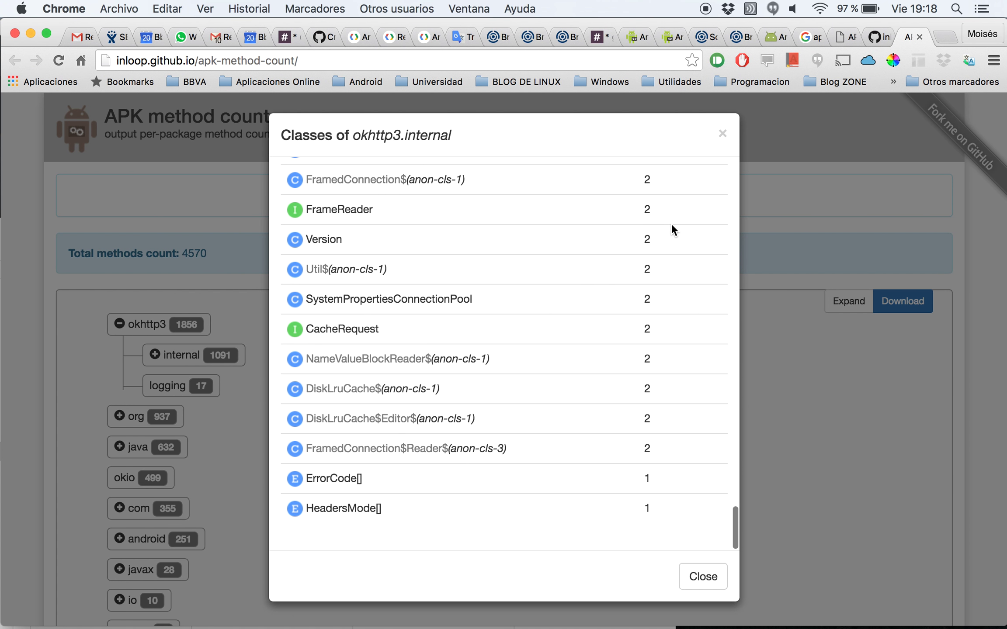
left_click(702, 576)
scroll(203, 439, "down", 3)
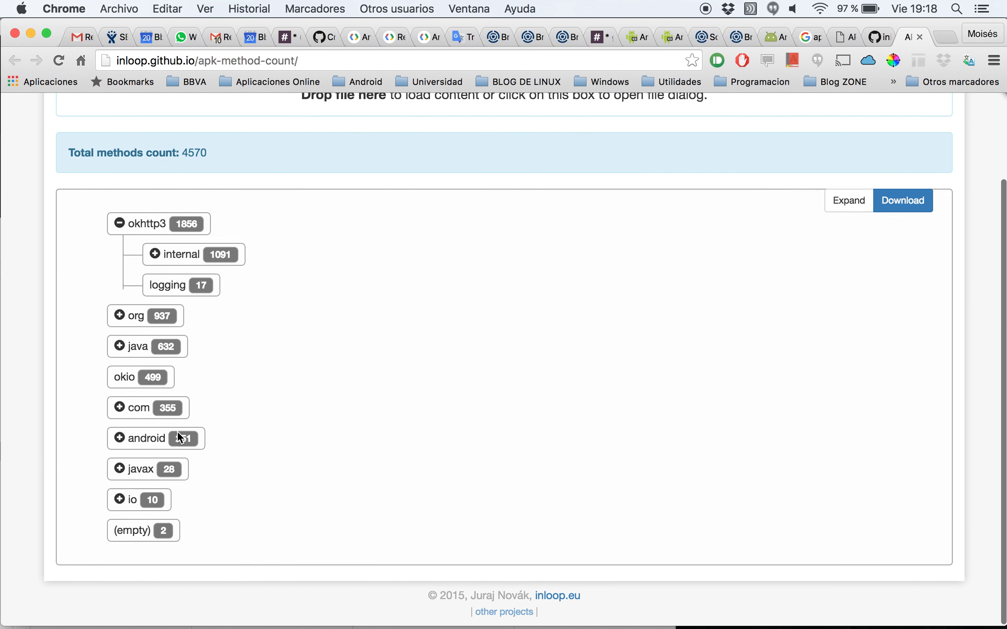
left_click(156, 352)
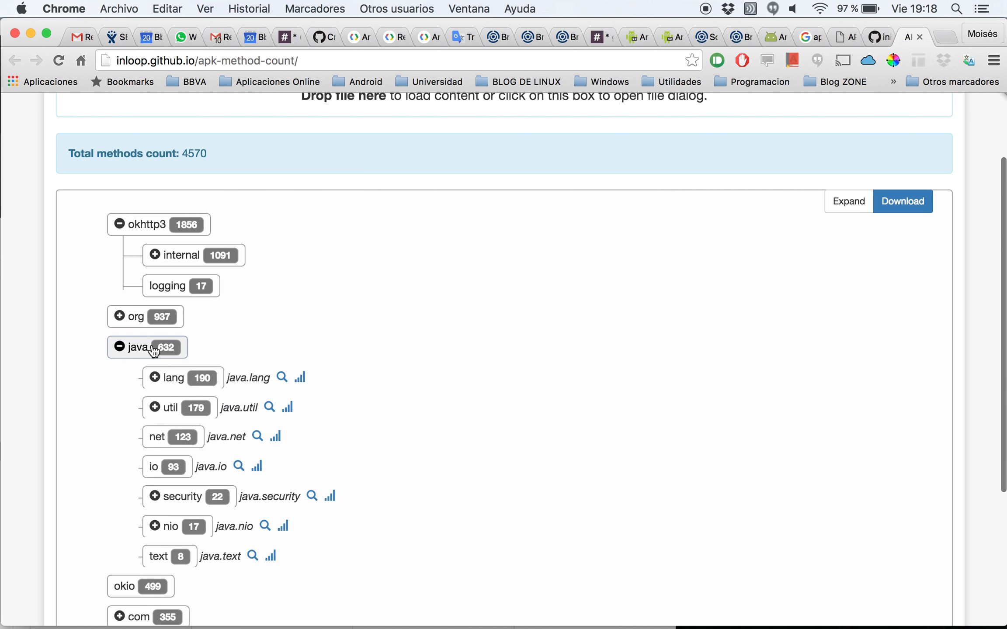
left_click(172, 383)
left_click(301, 378)
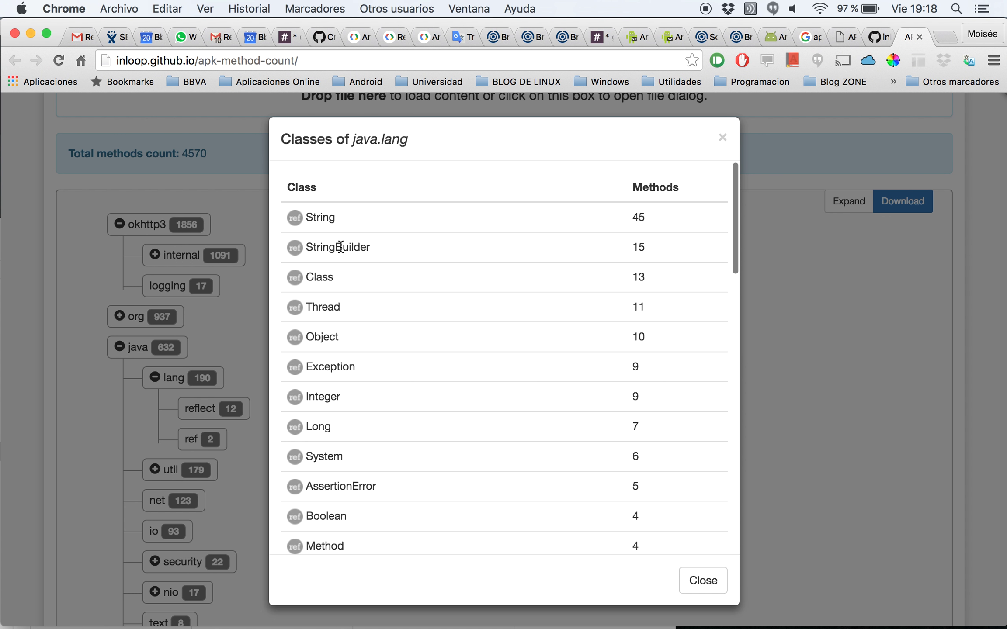
scroll(339, 284, "down", 3)
scroll(341, 306, "down", 10)
scroll(342, 317, "down", 10)
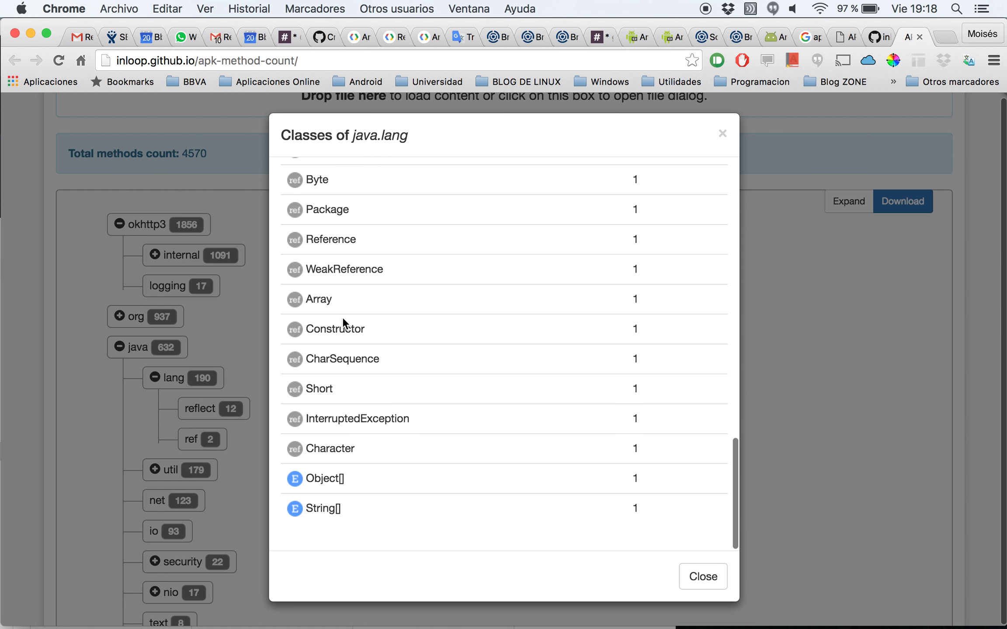
scroll(342, 306, "up", 20)
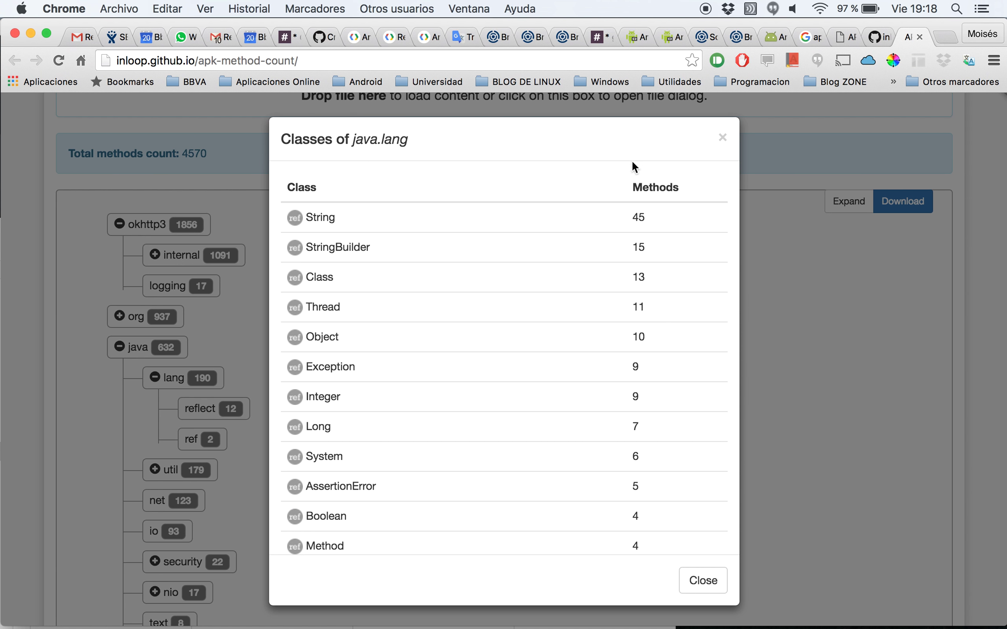
left_click(719, 140)
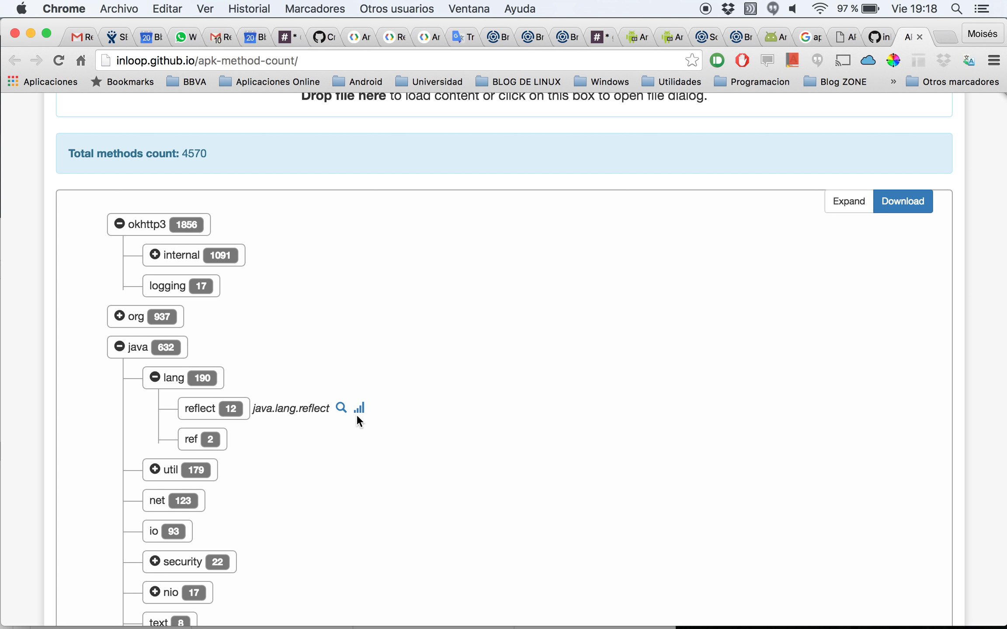
mouse_move(199, 408)
left_click(154, 378)
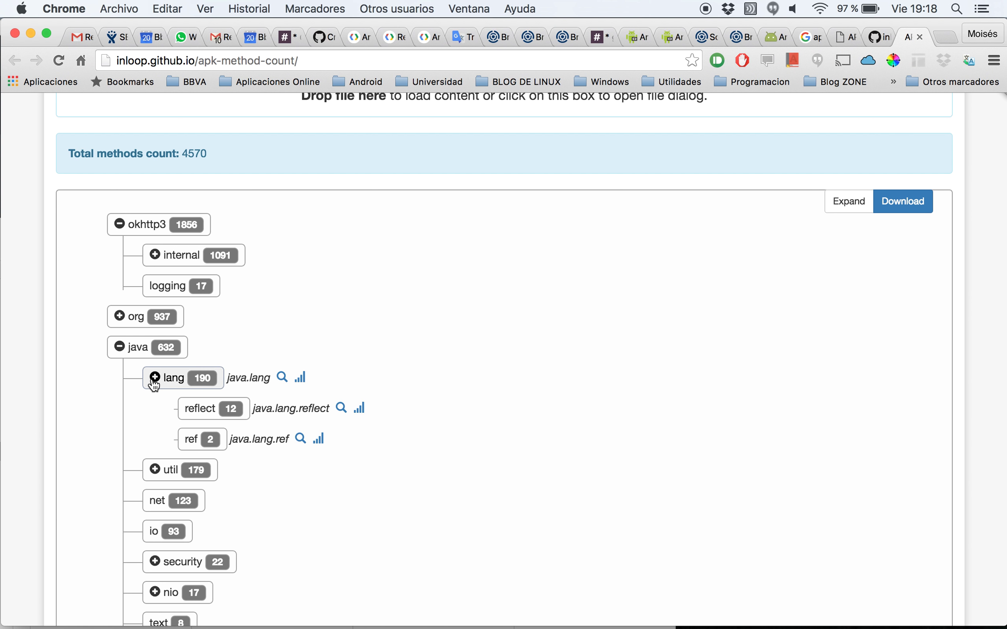
left_click(115, 350)
scroll(115, 354, "up", 5)
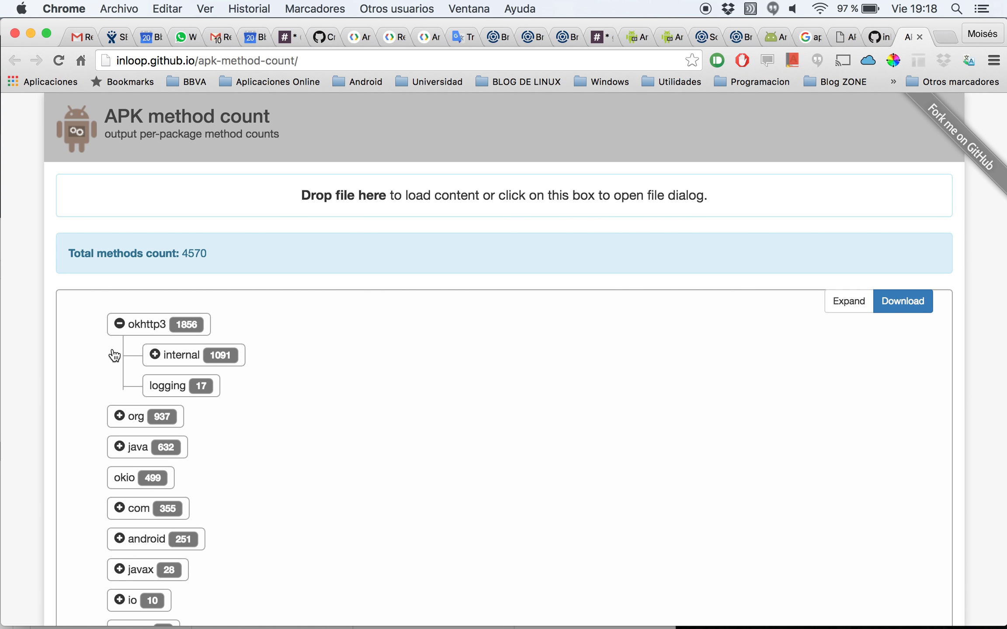
left_click(913, 297)
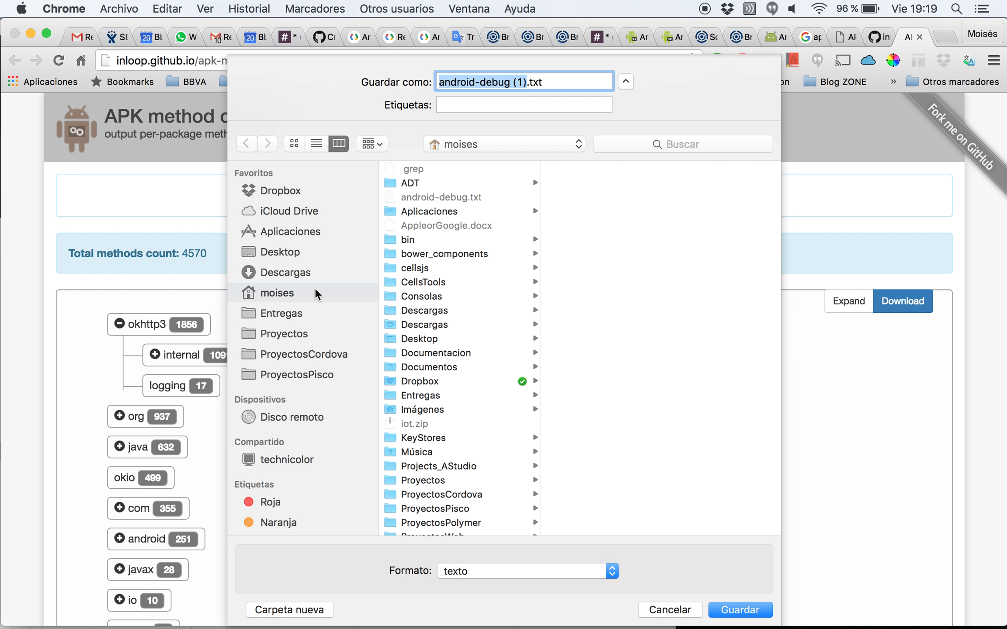
Save the per-package report as android-debug (1).txt.
left_click(728, 602)
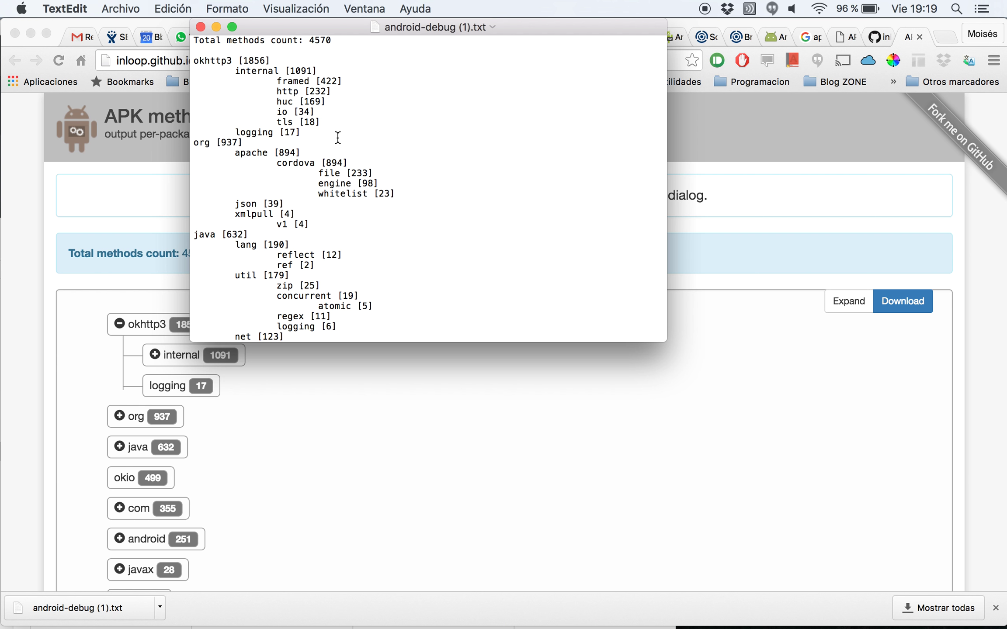
Close the android-debug (1).txt TextEdit window.
left_click(201, 26)
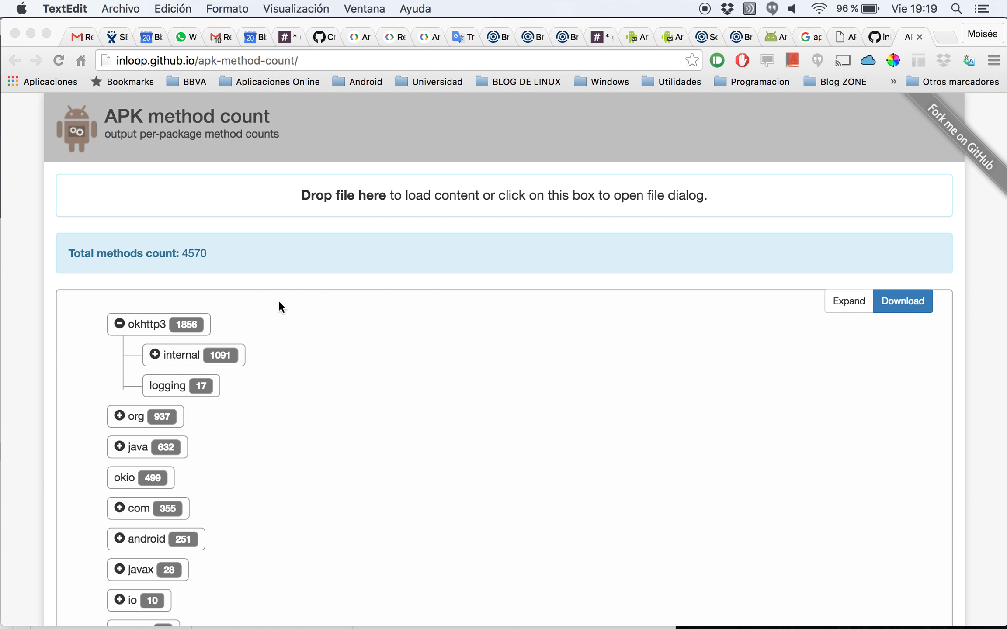
Switch to the Android Developers blog tab.
left_click(676, 37)
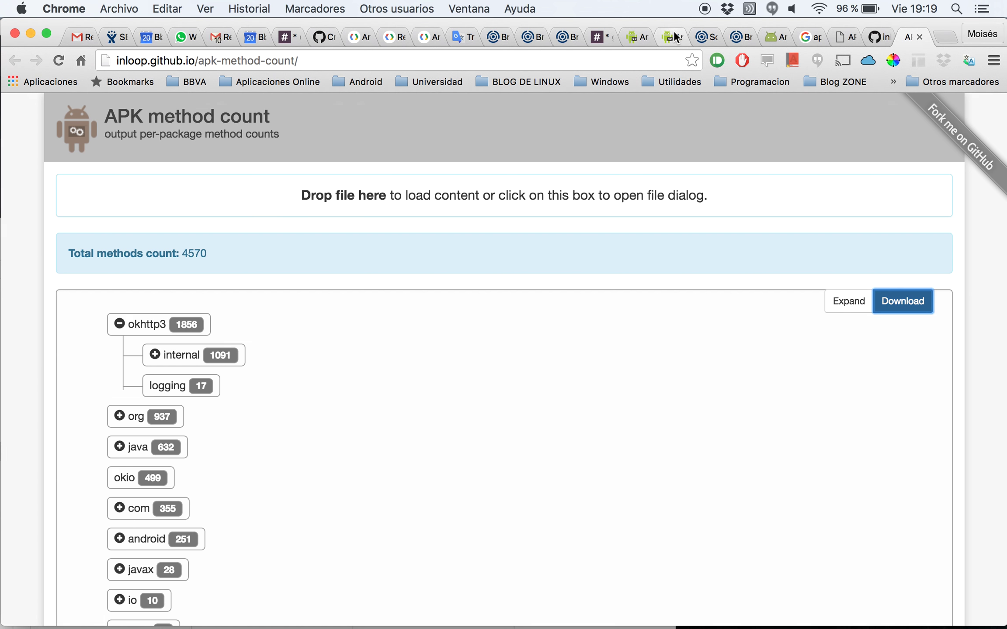
In the Android Studio 2.2 Preview post, highlight the APK Analyzer bullet under Test.
left_click(628, 43)
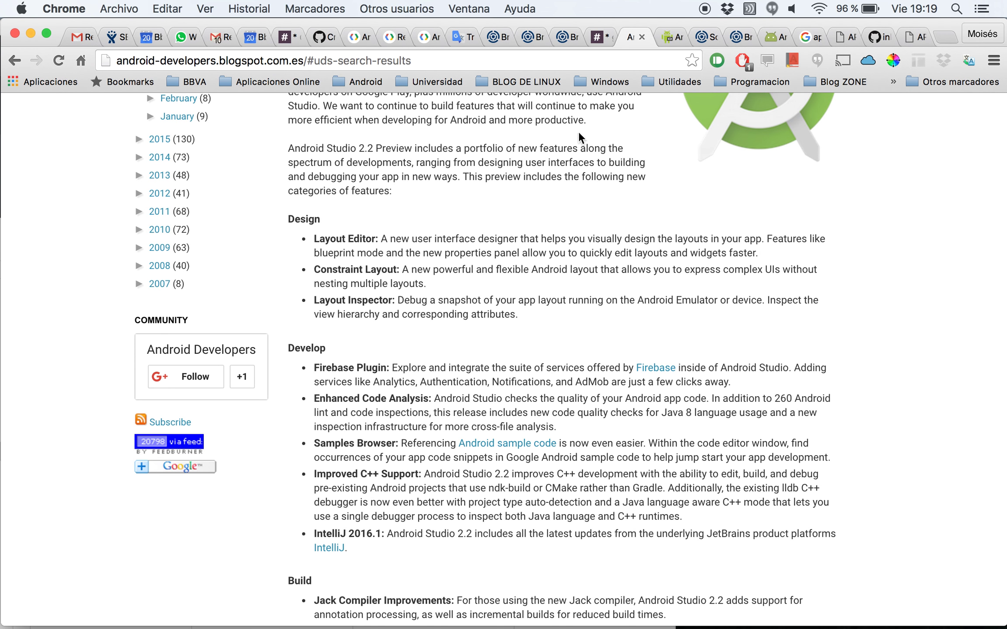
scroll(451, 312, "down", 5)
scroll(451, 312, "down", 2)
scroll(451, 312, "down", 3)
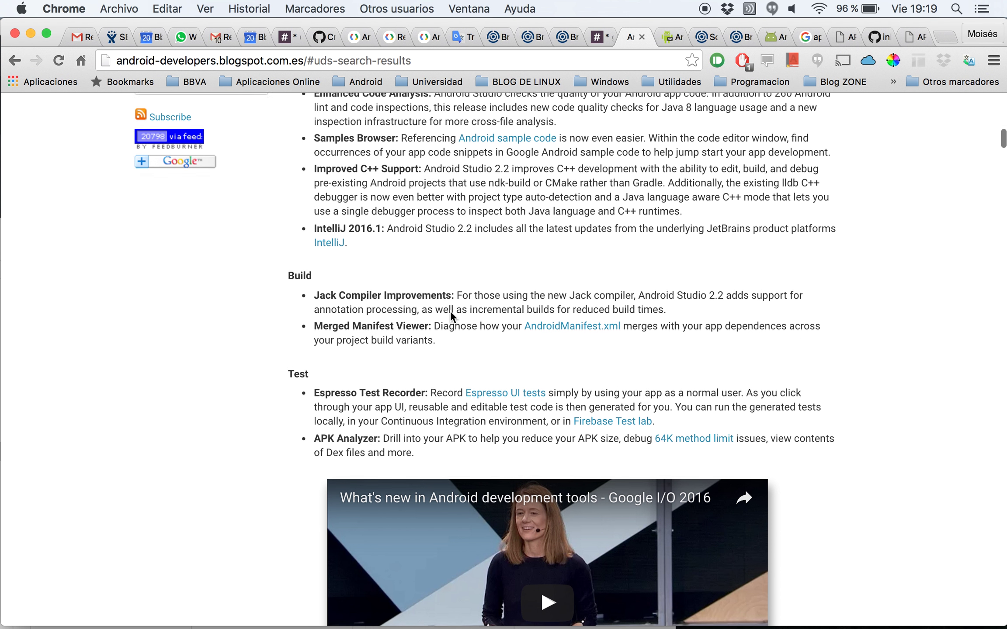
scroll(451, 312, "down", 2)
scroll(450, 311, "down", 8)
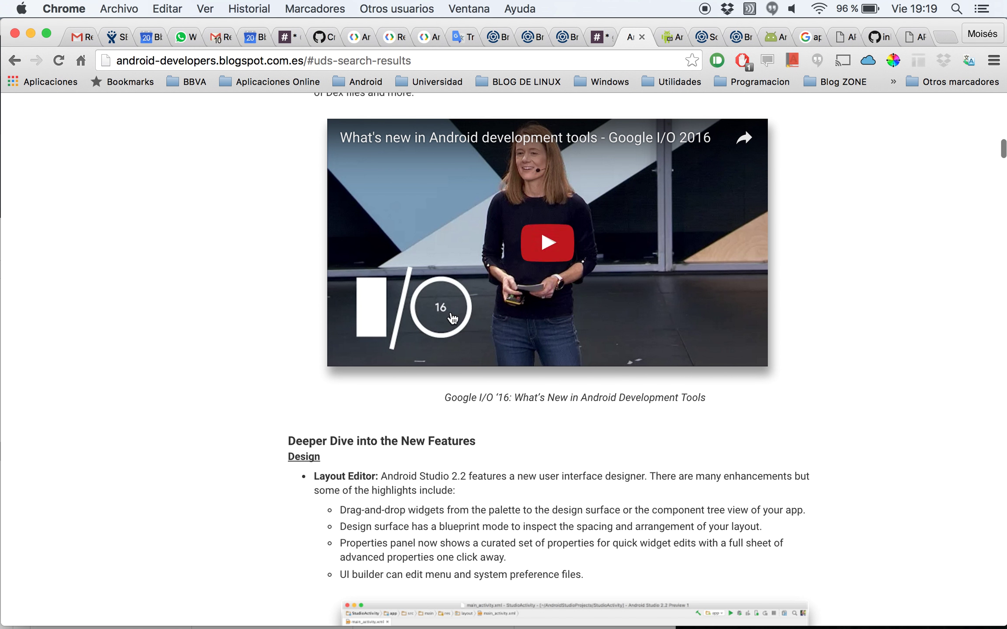
scroll(450, 310, "up", 5)
triple_click(375, 276)
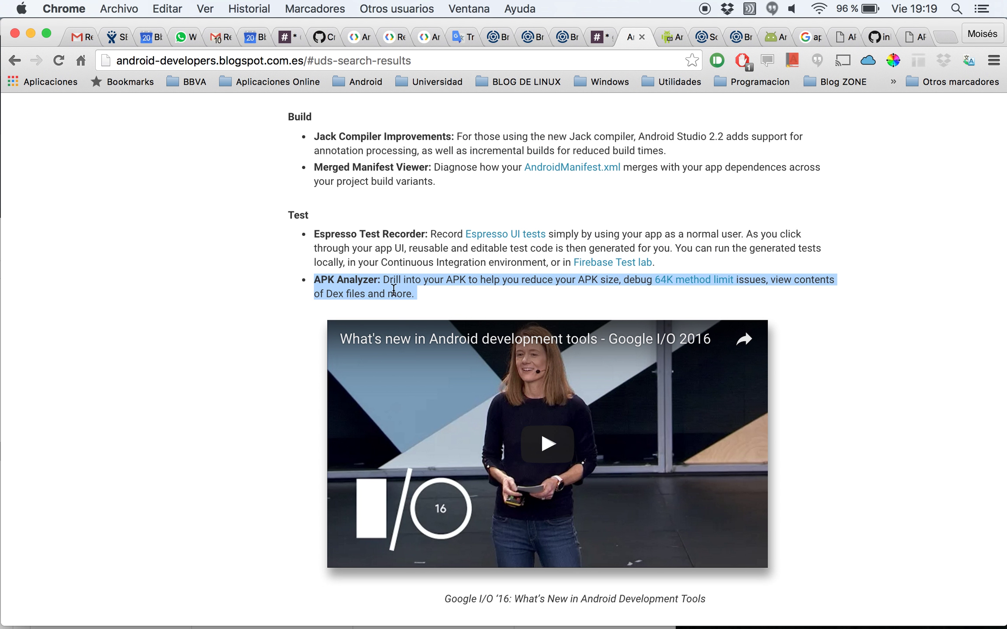